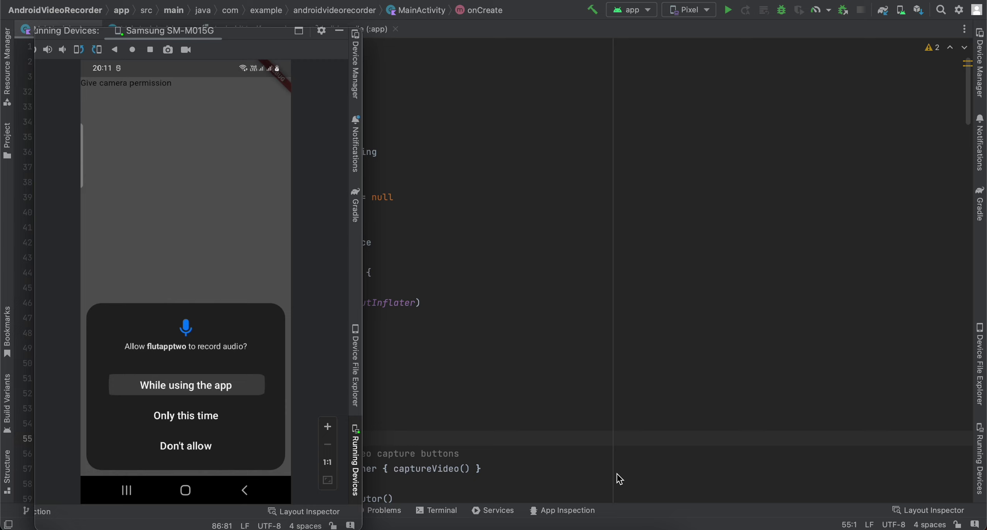
- Play back the recorded clip, then highlight the camera and audio permissions in AndroidManifest.xml
left_click(198, 424)
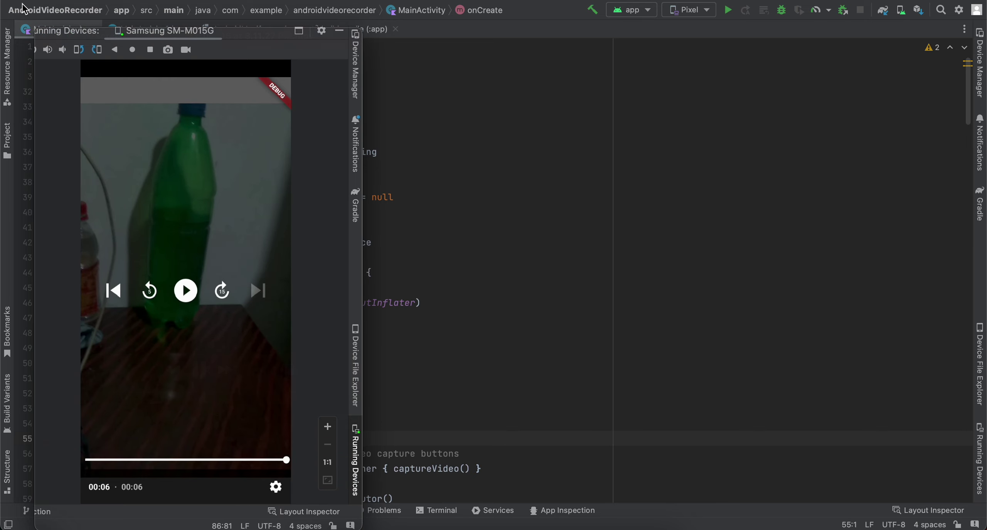
left_click(42, 36)
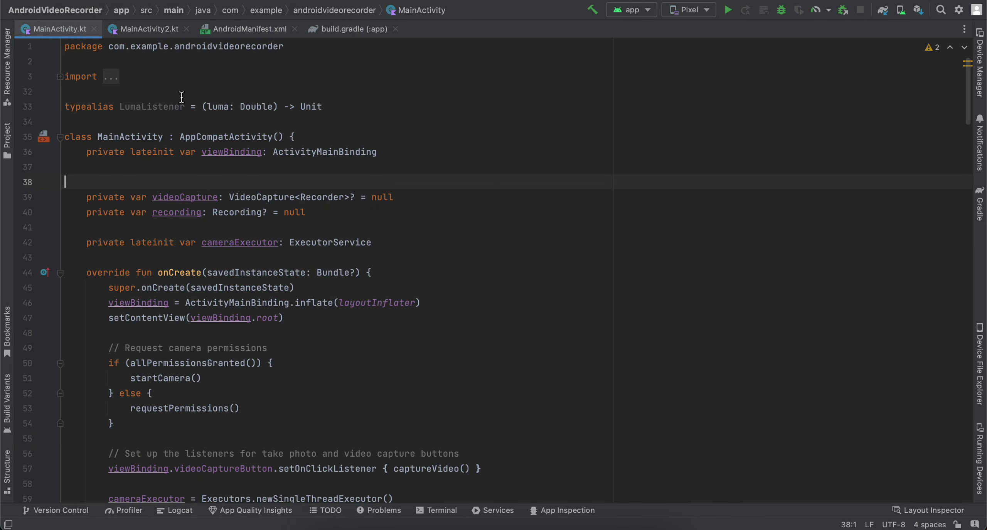
left_click(246, 28)
left_click(260, 150)
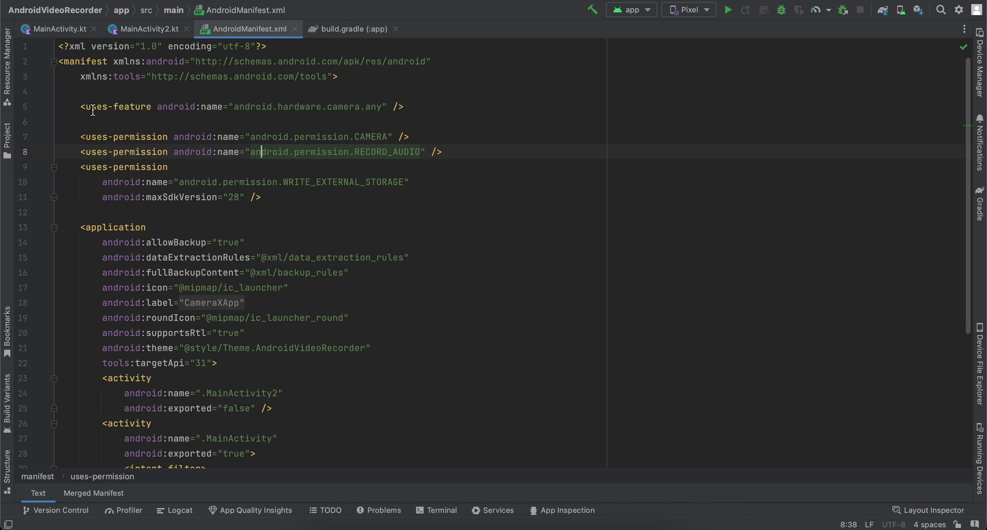
left_click_drag(70, 103, 294, 199)
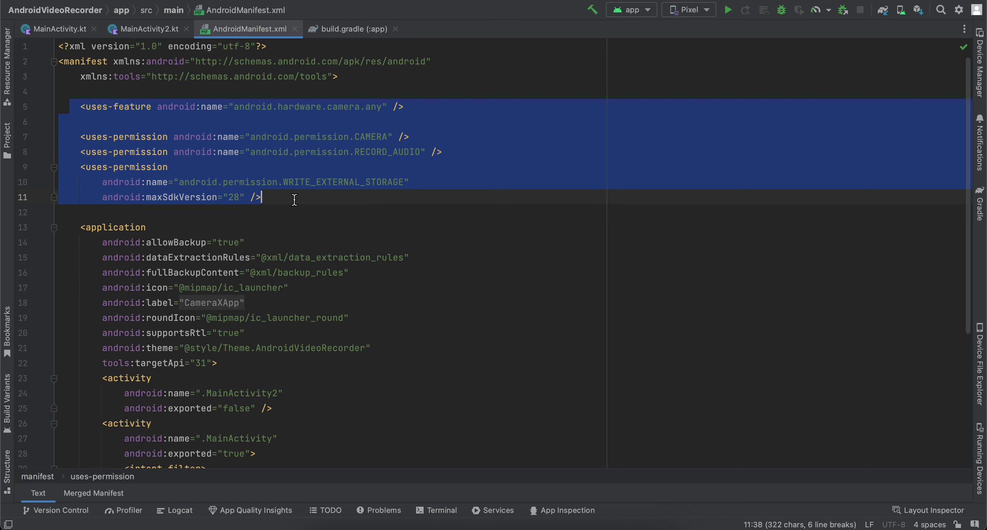
scroll(294, 199, "down", 5)
- Open build.gradle (:app) and highlight the CameraX, camera-view and Media3 ExoPlayer dependencies
left_click(343, 28)
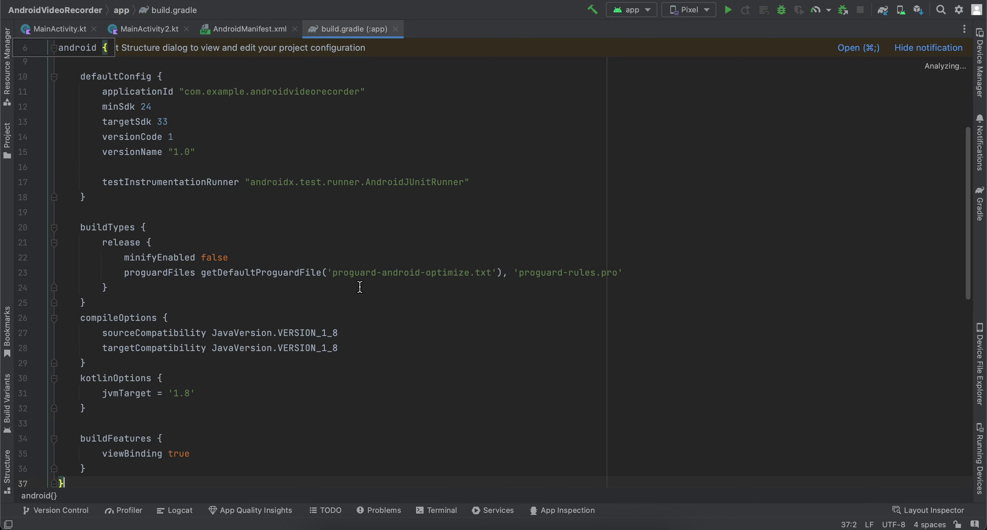
left_click_drag(78, 208, 459, 271)
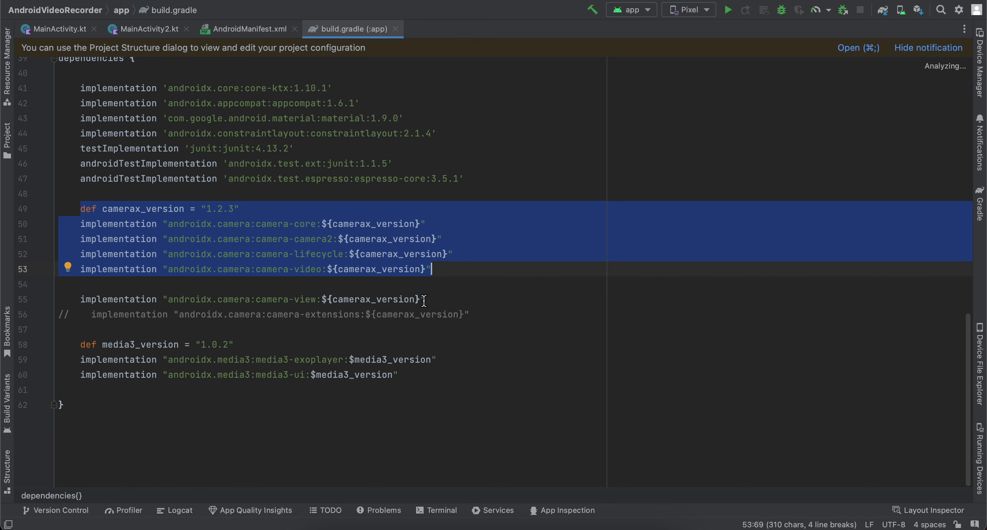
left_click_drag(423, 300, 271, 300)
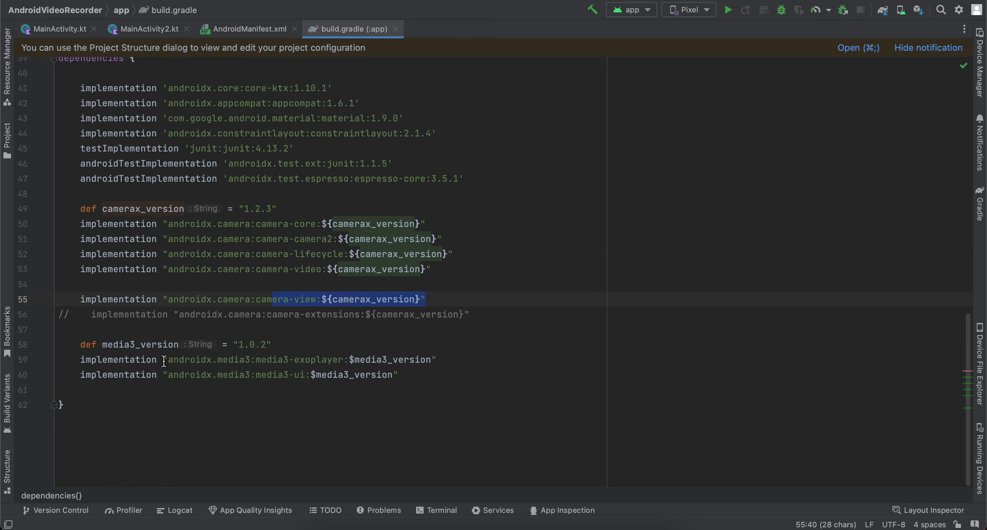
left_click_drag(70, 344, 430, 374)
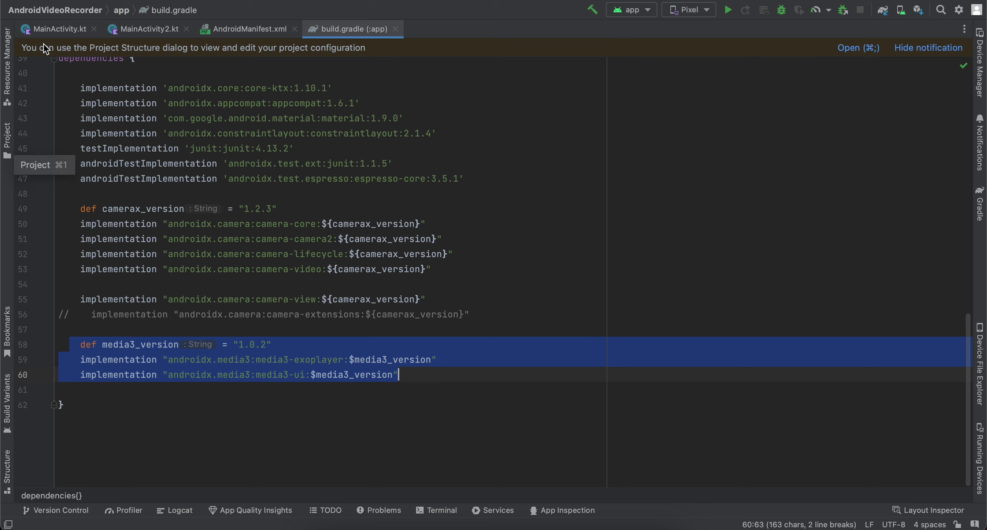
left_click(56, 28)
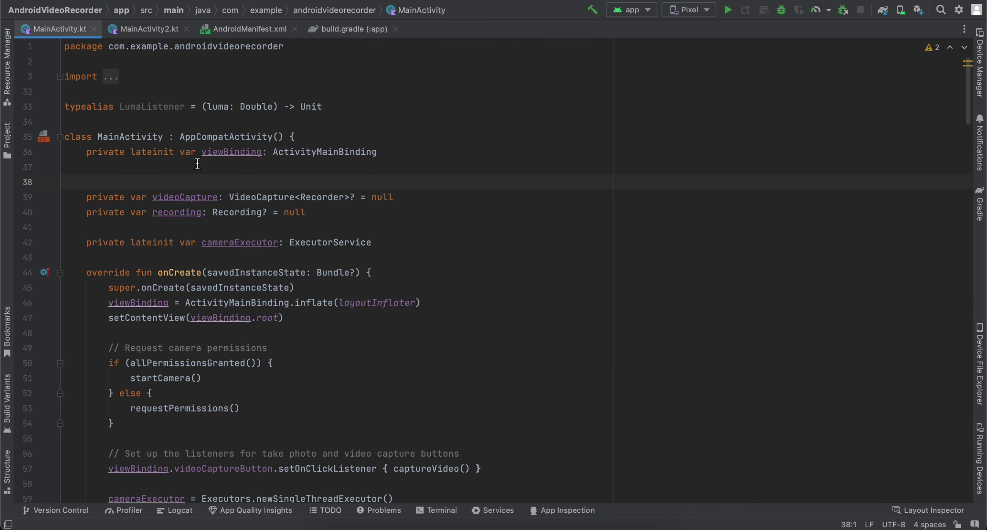
scroll(196, 163, "down", 3)
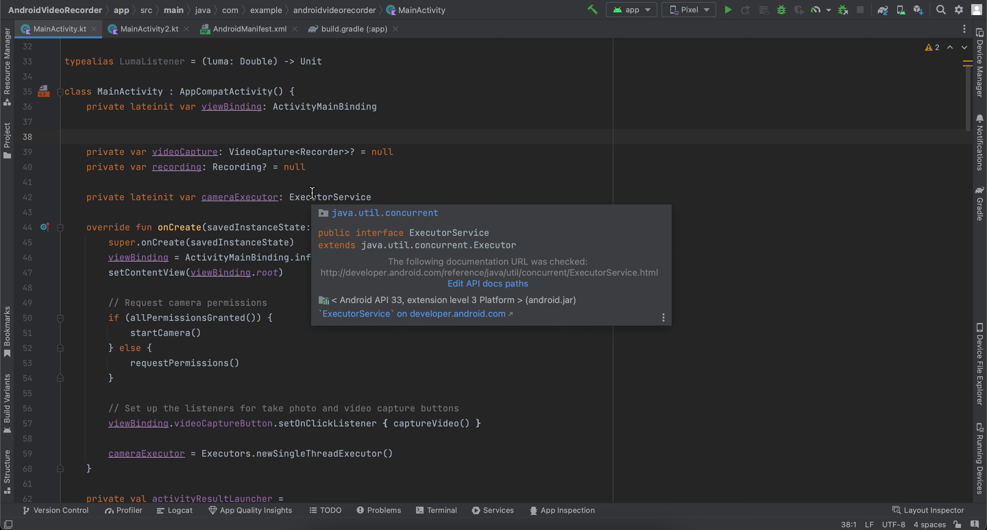
double_click(223, 109)
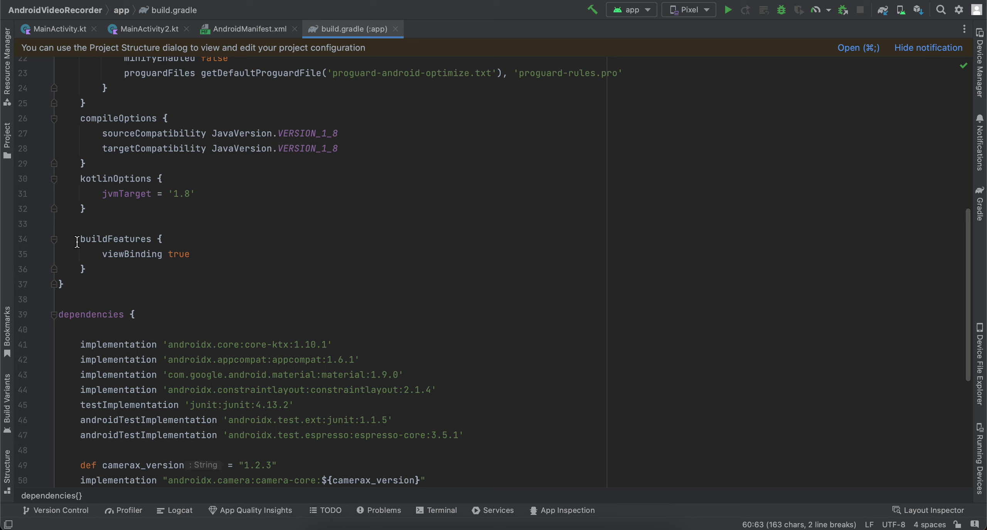
left_click_drag(76, 242, 86, 269)
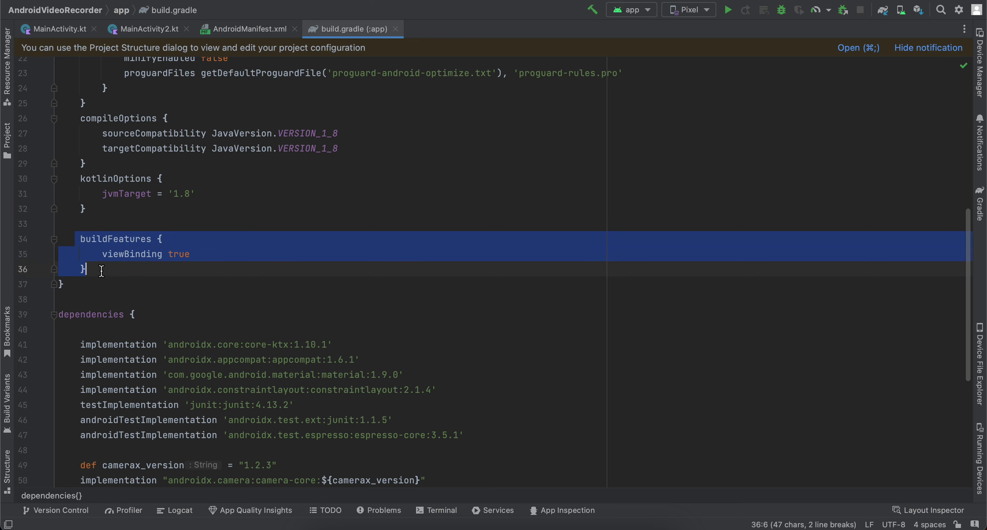
left_click(52, 29)
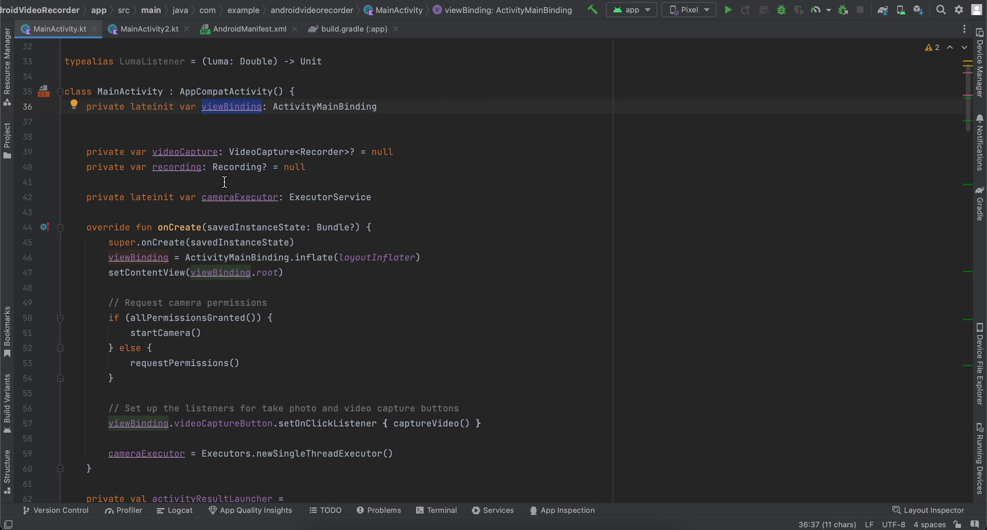
scroll(224, 181, "down", 5)
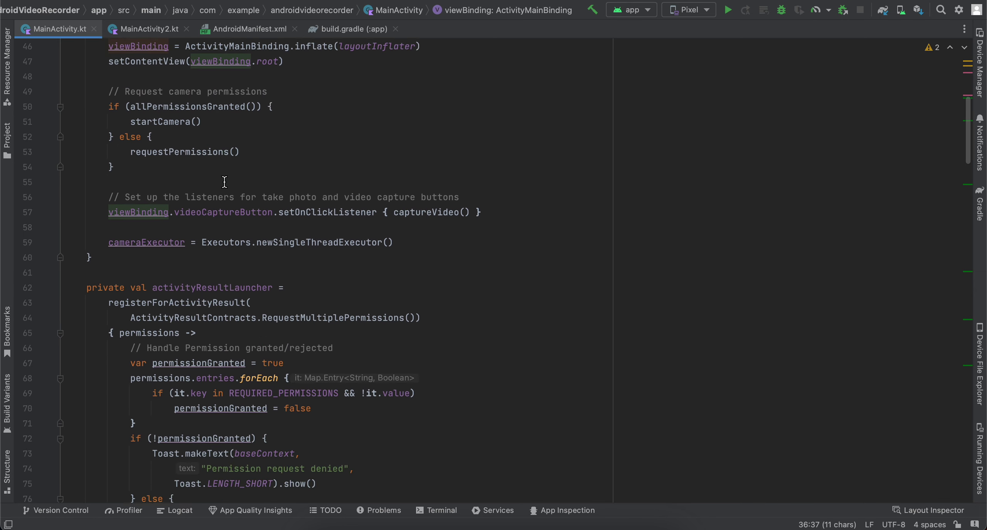
scroll(224, 181, "up", 5)
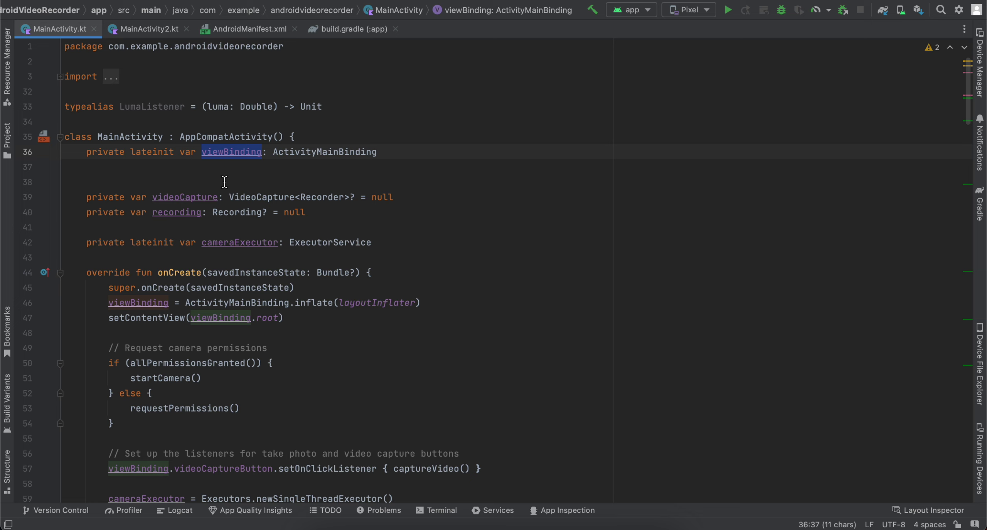
left_click(172, 198)
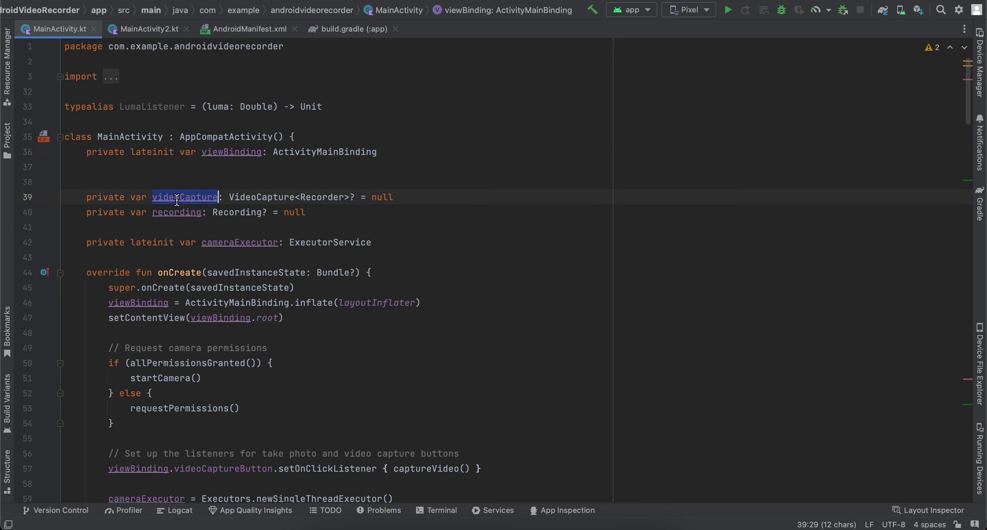
double_click(245, 245)
scroll(245, 245, "down", 3)
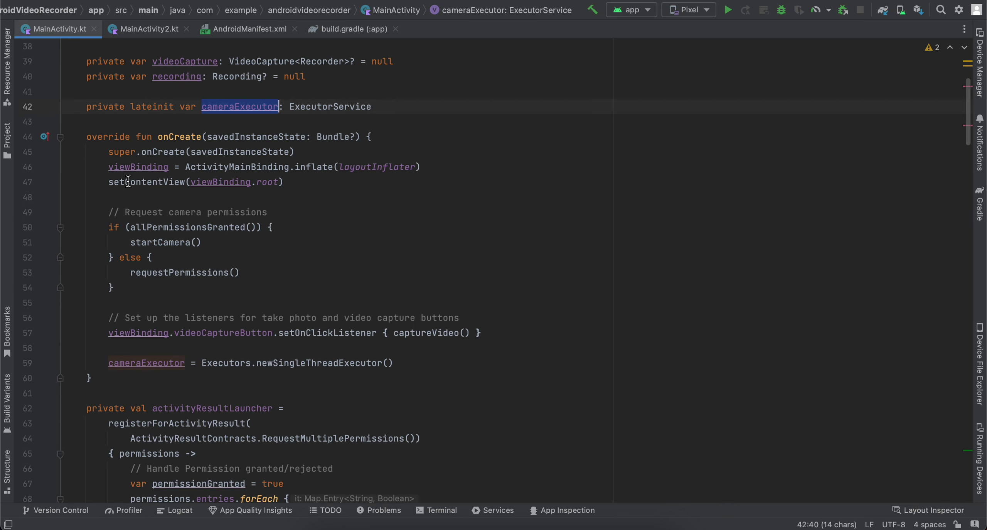
left_click_drag(99, 169, 170, 170)
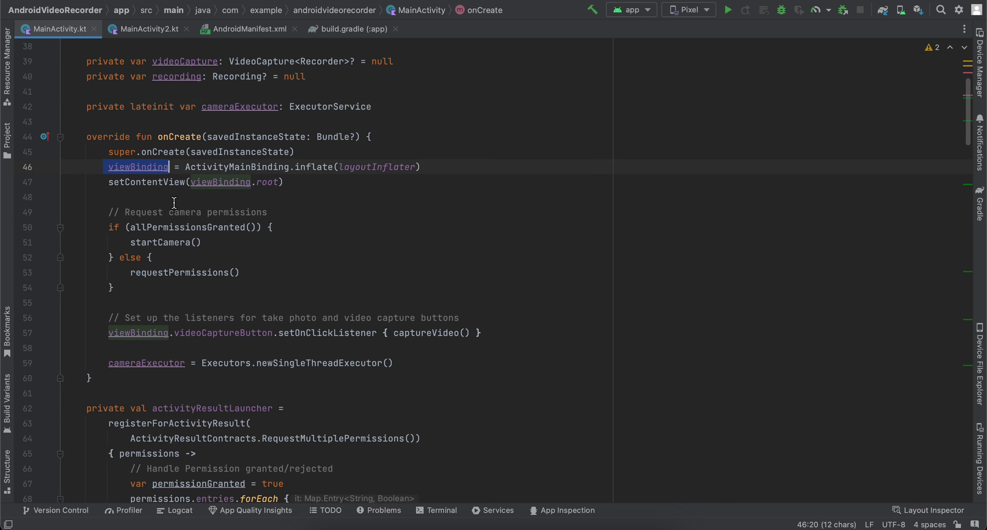
scroll(174, 202, "down", 2)
scroll(127, 167, "down", 1)
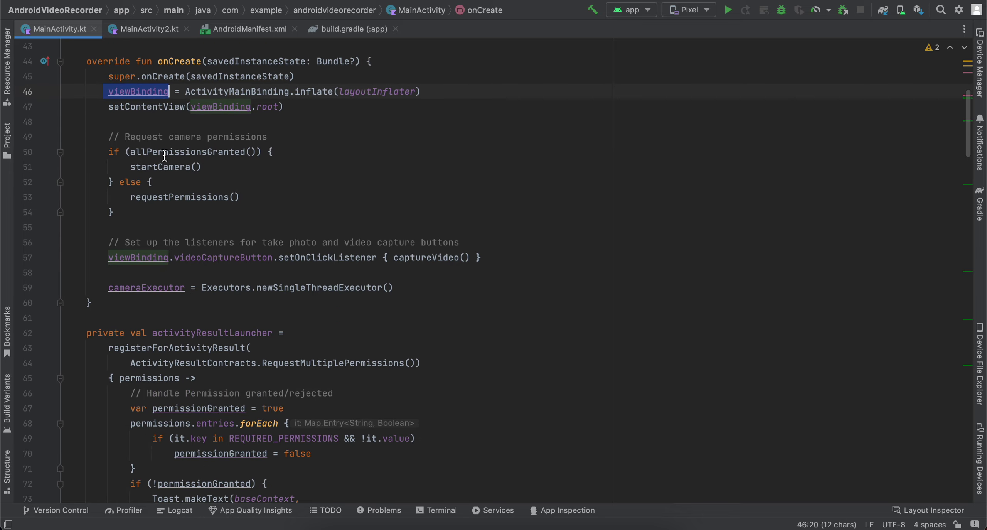
double_click(164, 151)
double_click(161, 167)
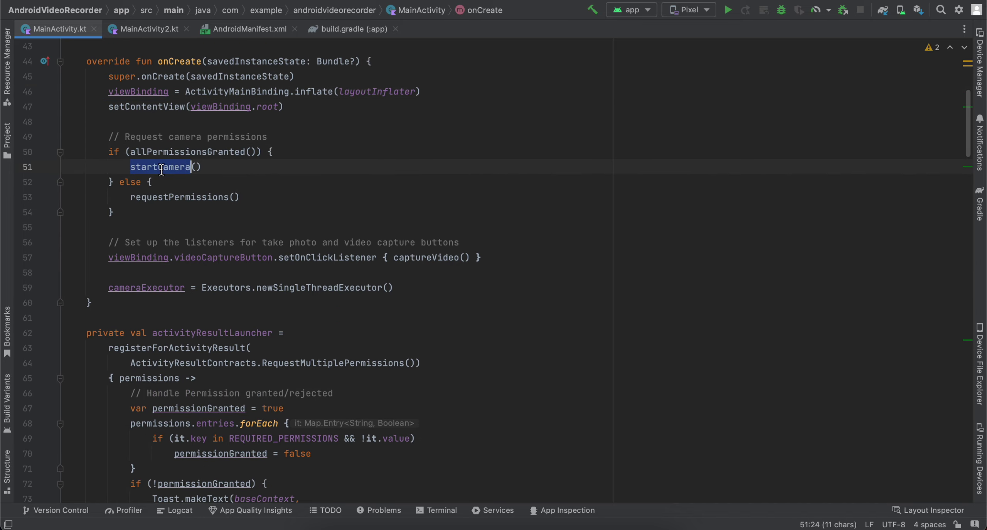
double_click(157, 197)
scroll(157, 197, "down", 3)
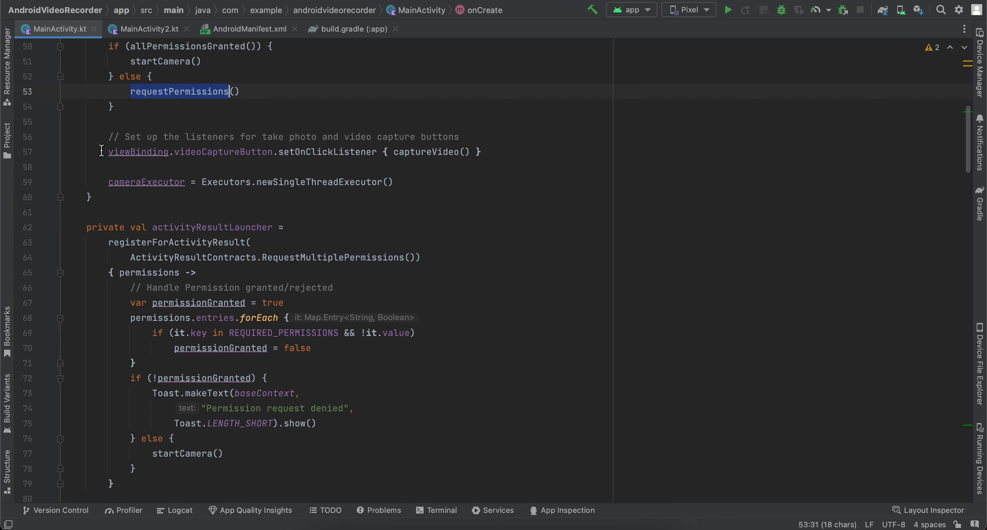
left_click(207, 152)
double_click(207, 152)
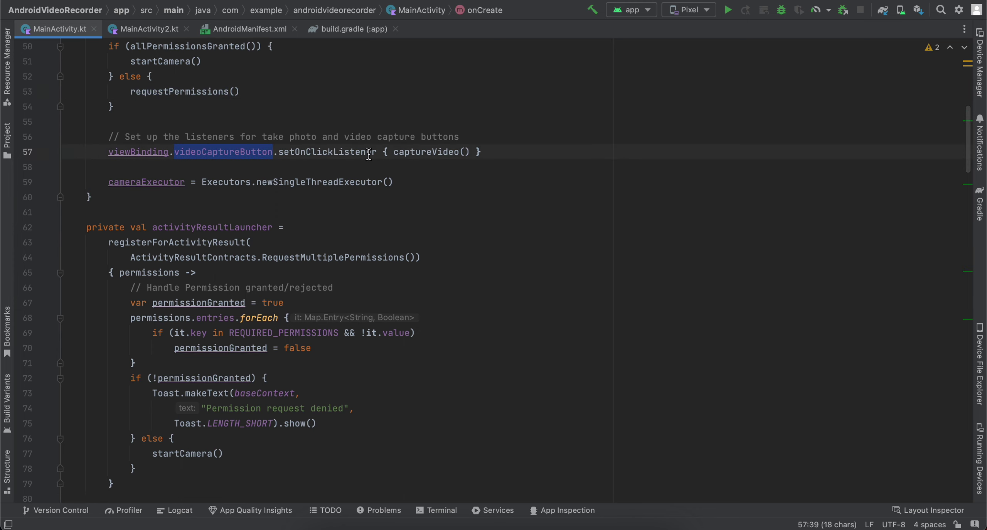
double_click(419, 151)
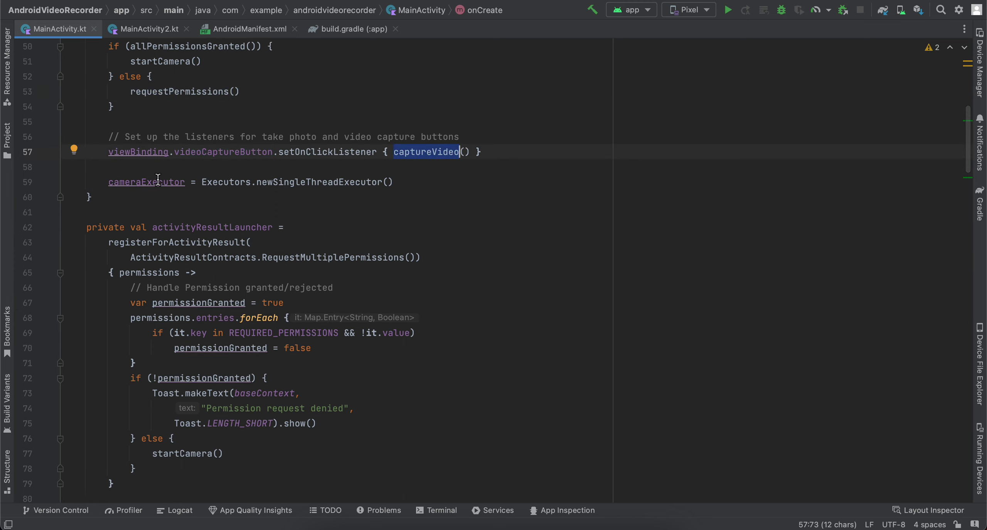
left_click_drag(158, 181, 271, 181)
scroll(271, 181, "down", 3)
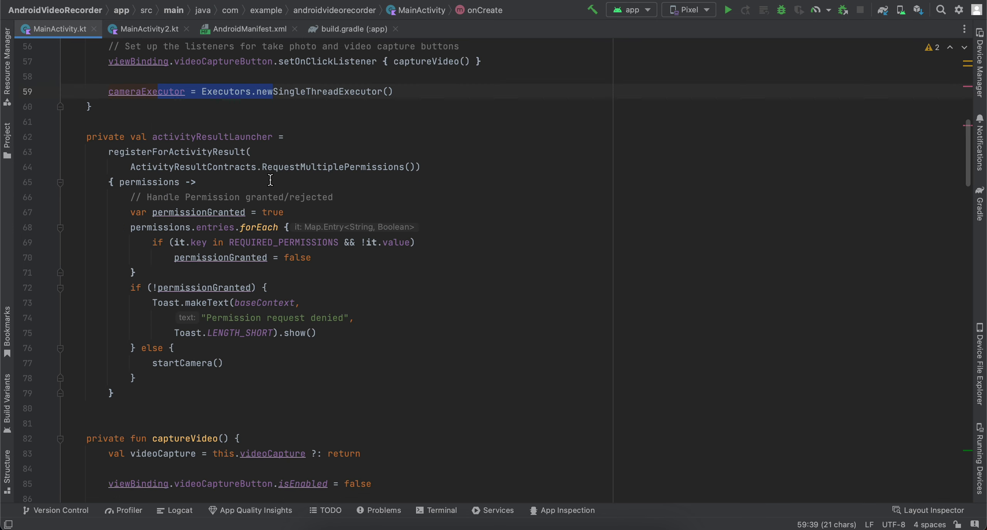
left_click(144, 142)
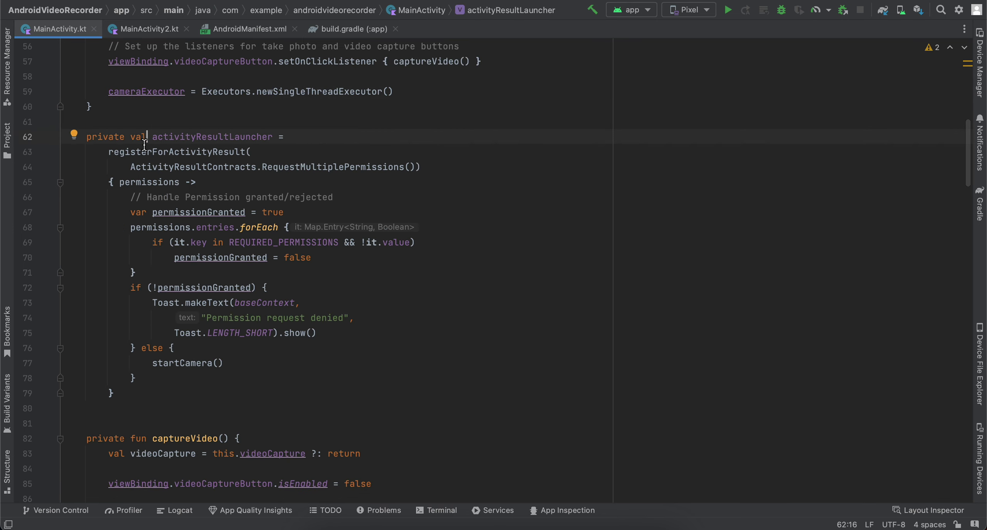
left_click_drag(144, 142, 142, 407)
scroll(139, 408, "down", 3)
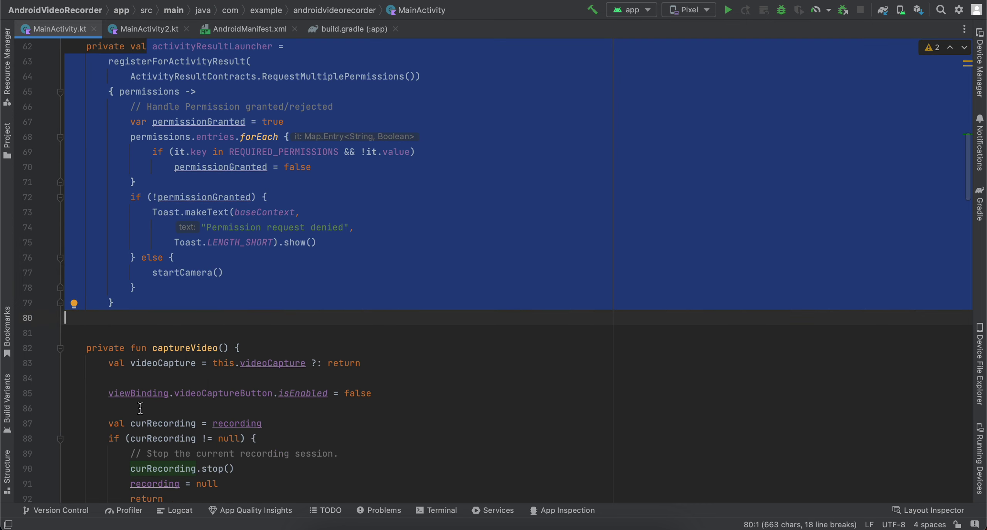
scroll(140, 408, "down", 2)
scroll(140, 408, "down", 3)
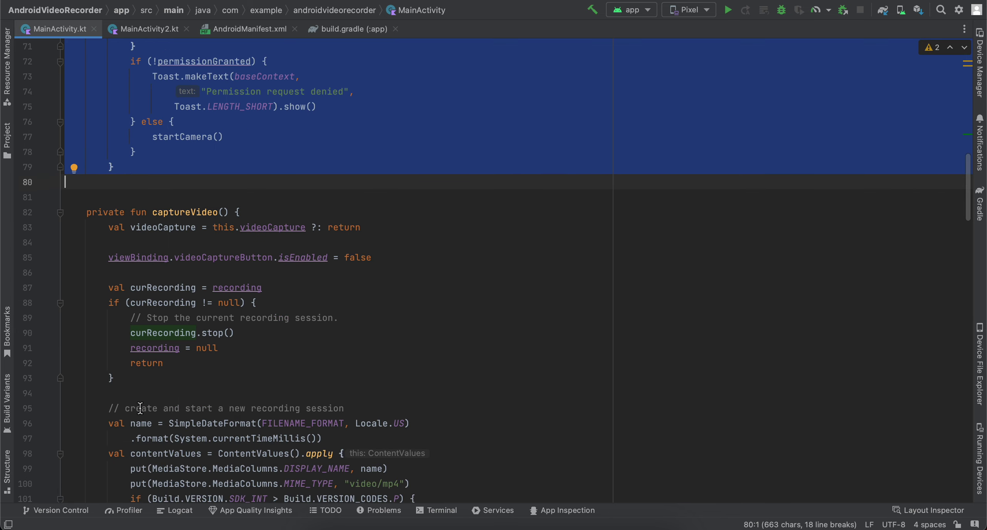
scroll(141, 264, "down", 4)
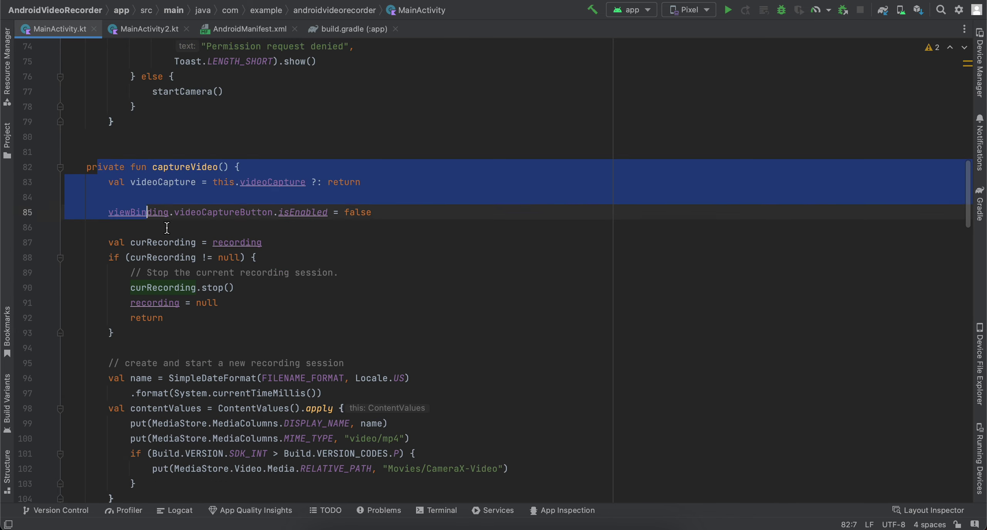
left_click_drag(87, 168, 233, 363)
scroll(231, 358, "down", 2)
left_click(190, 352)
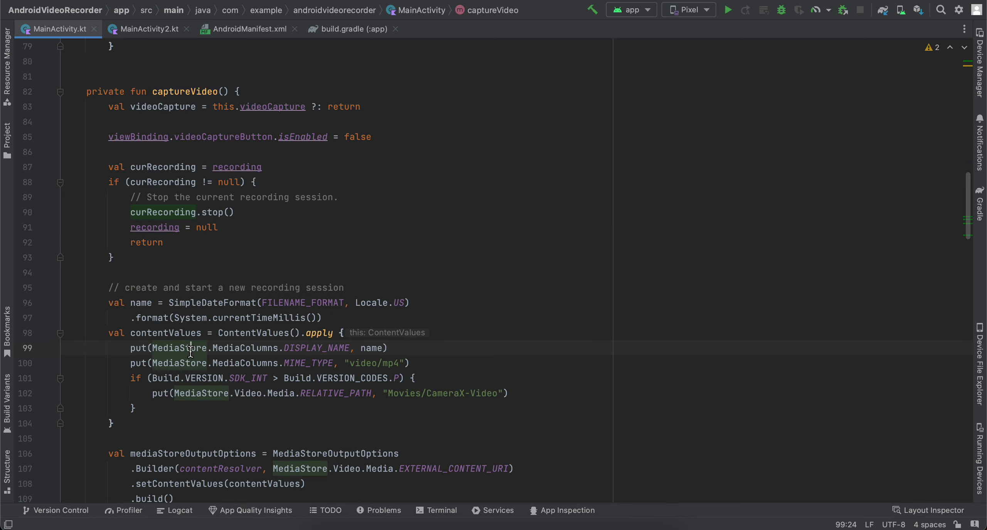
scroll(190, 352, "down", 1)
scroll(190, 352, "down", 2)
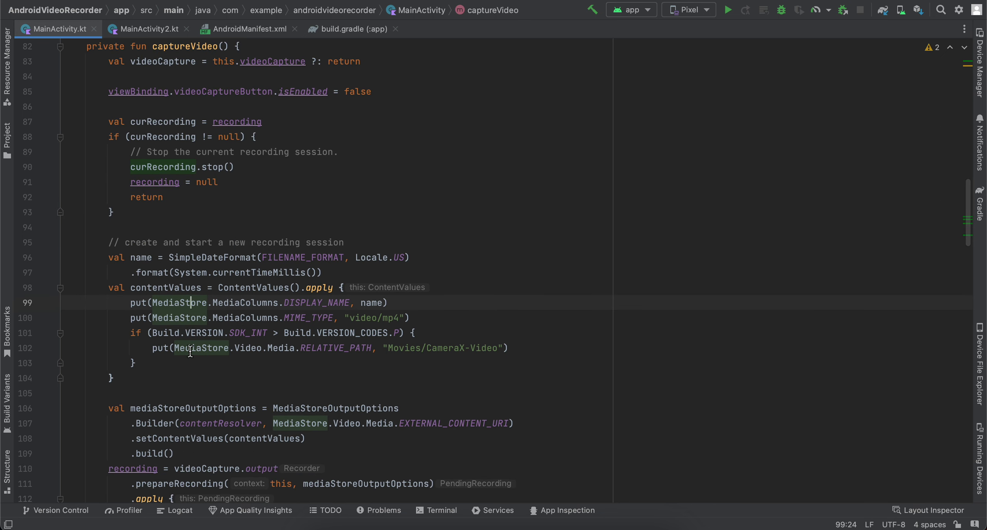
scroll(190, 352, "down", 2)
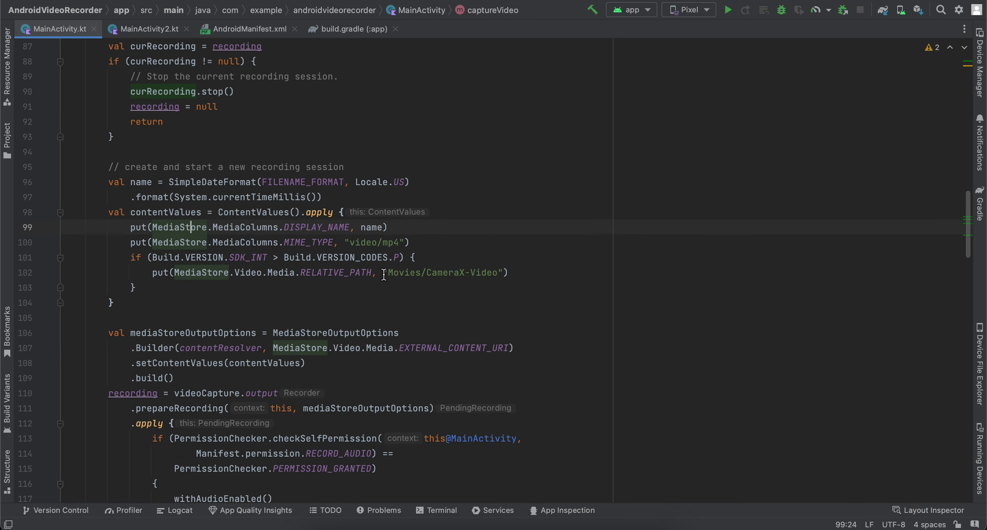
left_click_drag(388, 273, 495, 272)
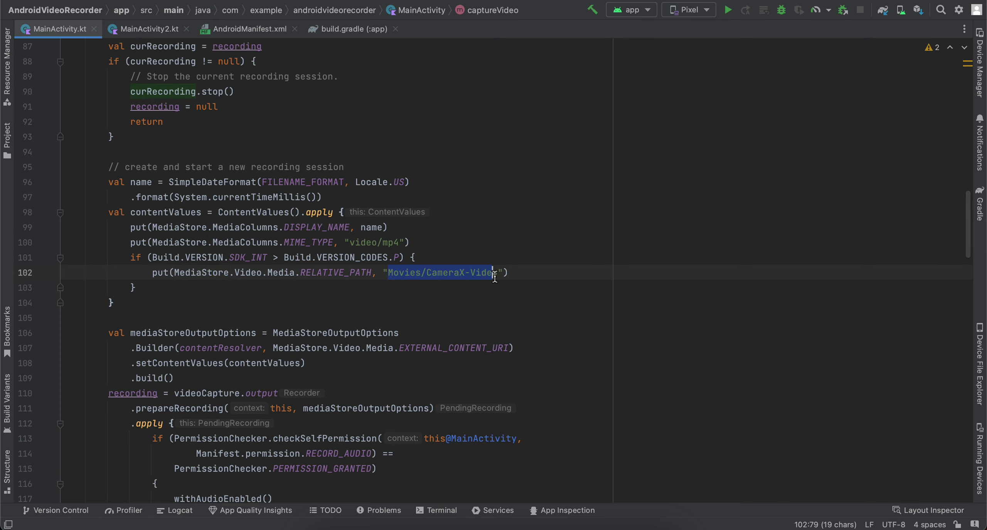
scroll(495, 275, "down", 2)
scroll(494, 275, "down", 1)
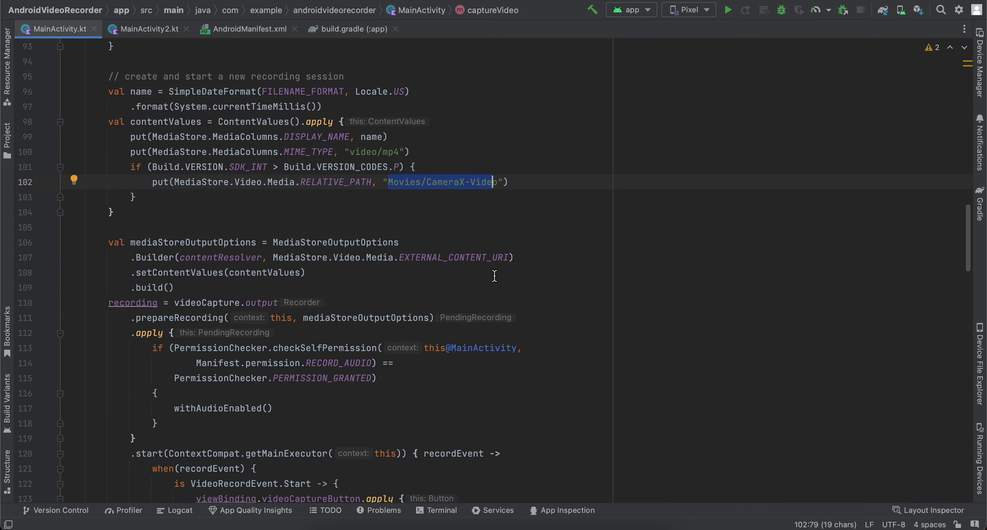
scroll(494, 275, "down", 1)
scroll(494, 275, "down", 1)
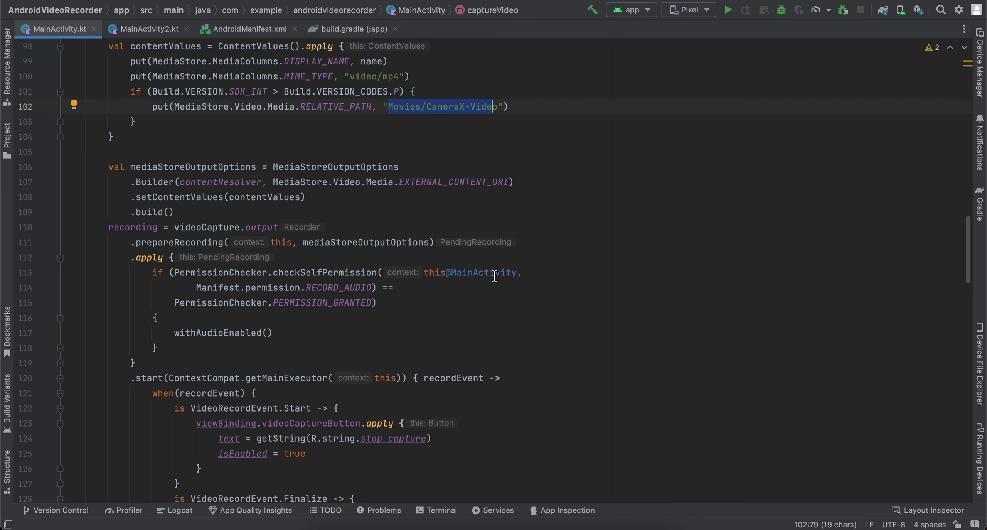
scroll(495, 275, "down", 2)
scroll(494, 275, "down", 2)
scroll(494, 274, "down", 2)
scroll(494, 275, "down", 2)
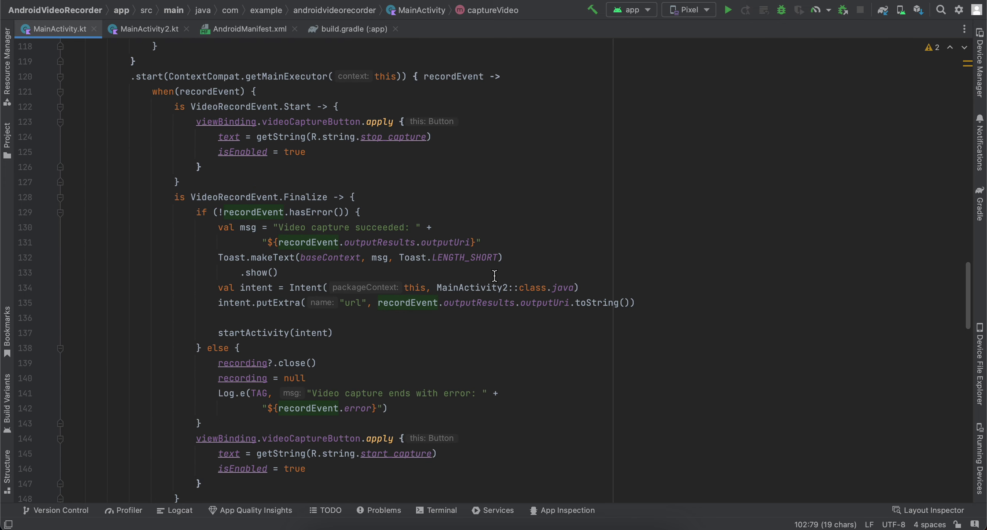
scroll(494, 274, "down", 1)
scroll(494, 275, "down", 2)
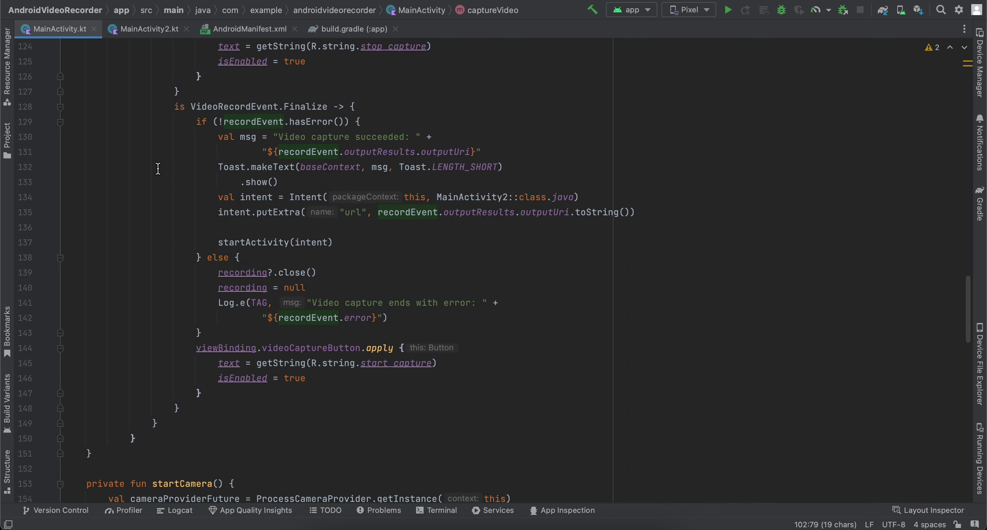
left_click_drag(215, 198, 555, 199)
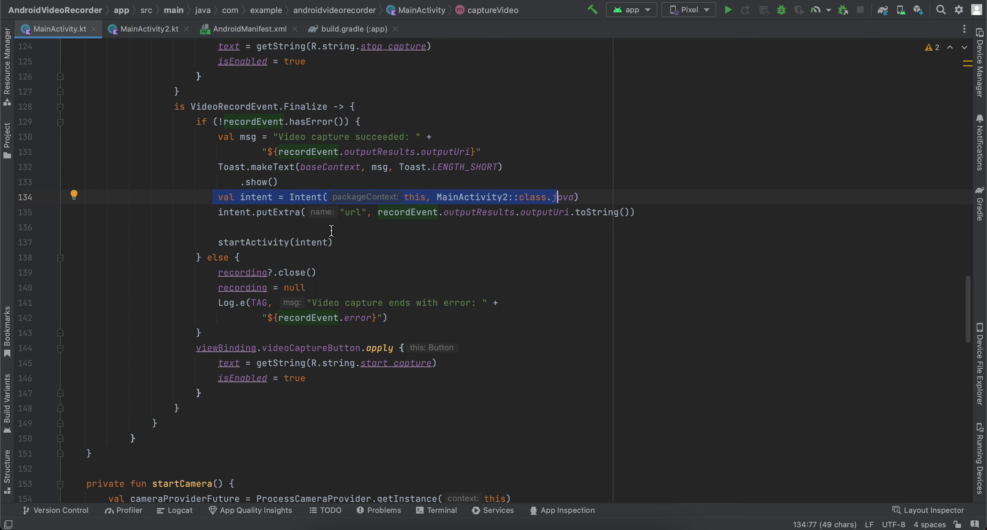
scroll(331, 230, "down", 2)
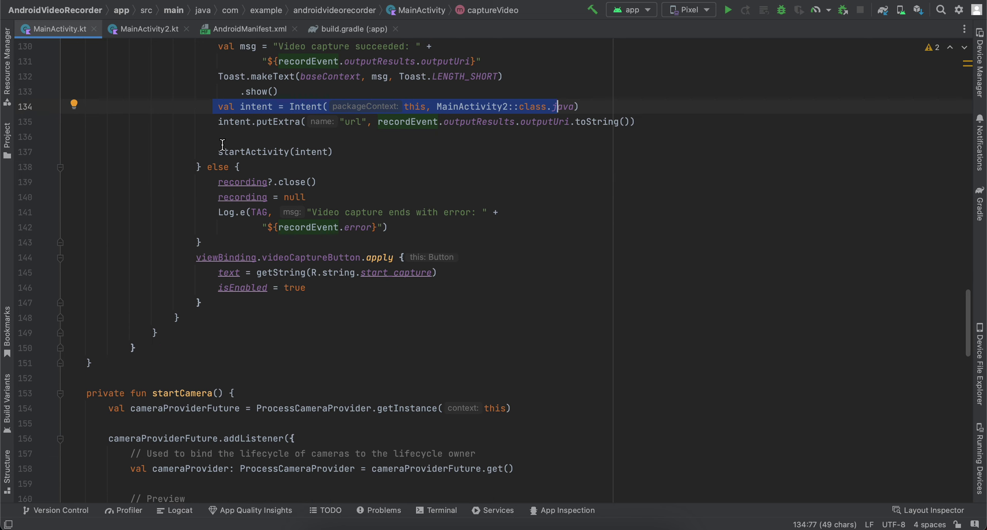
scroll(219, 153, "down", 1)
scroll(219, 154, "down", 3)
scroll(155, 158, "down", 1)
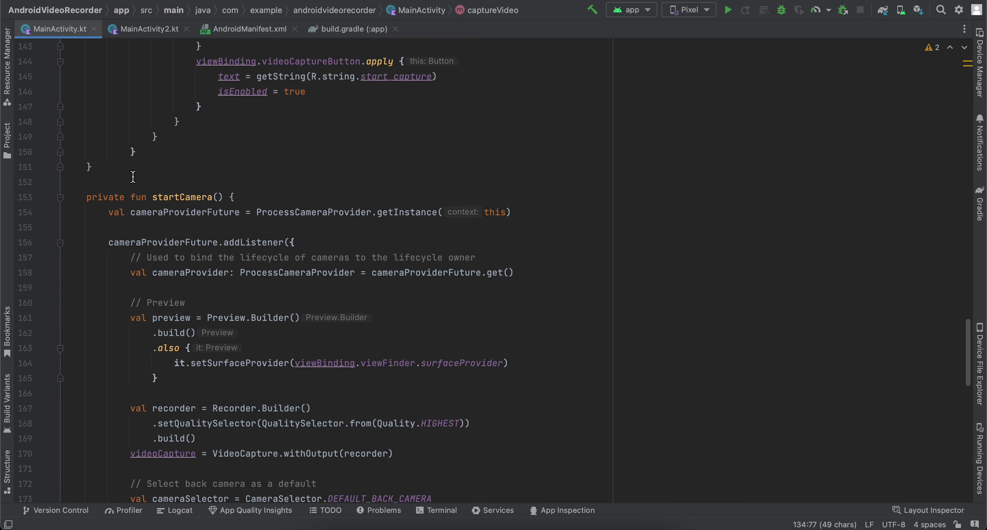
scroll(127, 161, "down", 2)
left_click_drag(102, 119, 196, 266)
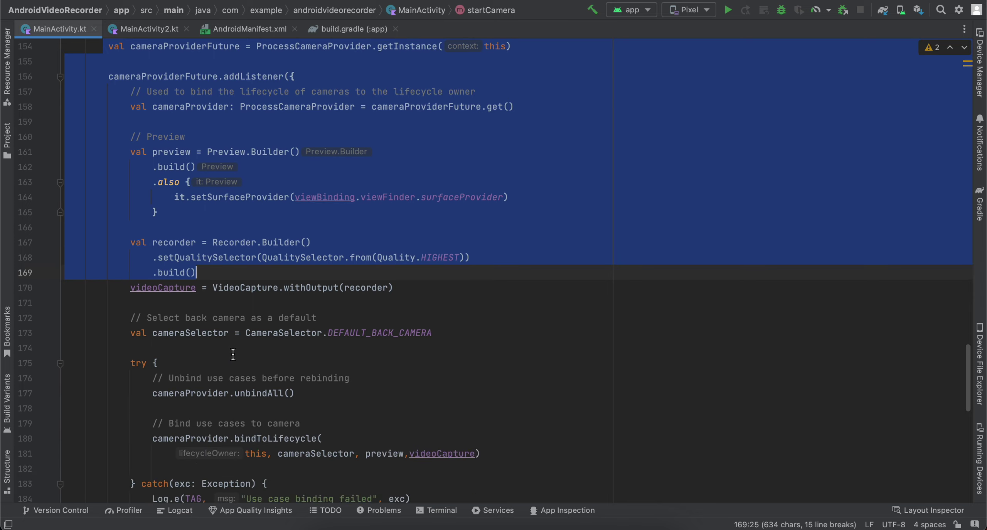
scroll(232, 354, "down", 3)
scroll(232, 353, "down", 3)
scroll(148, 264, "down", 2)
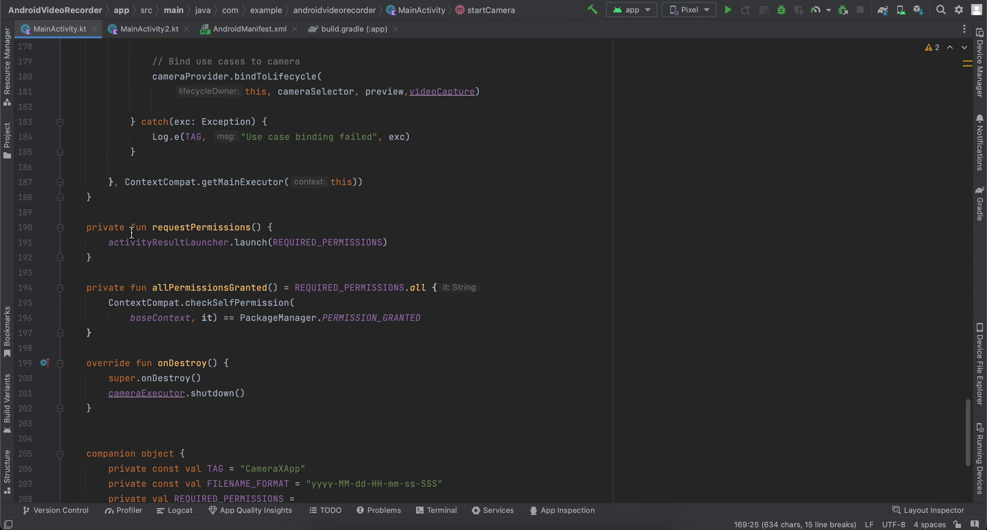
left_click_drag(131, 230, 125, 271)
scroll(131, 231, "down", 2)
scroll(128, 272, "down", 2)
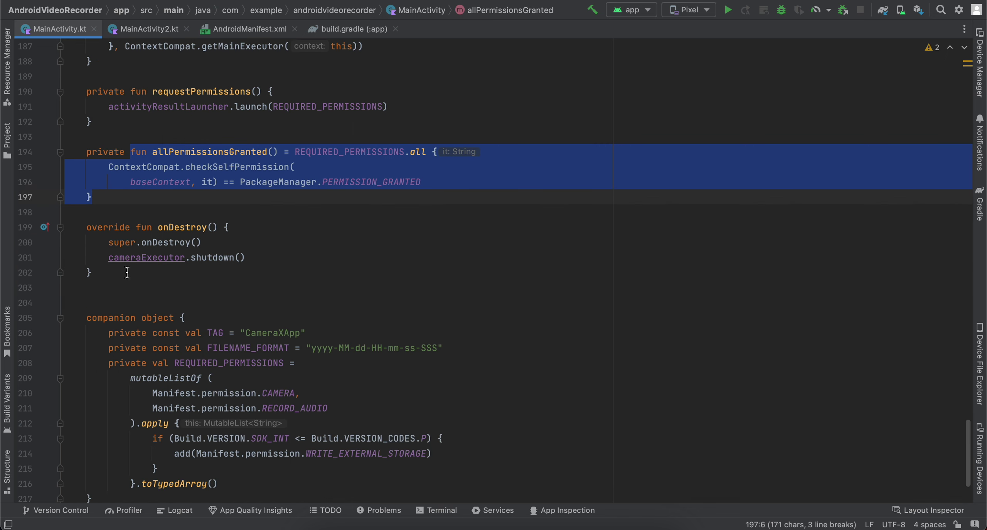
scroll(128, 273, "down", 3)
left_click(119, 163)
left_click_drag(180, 161, 285, 166)
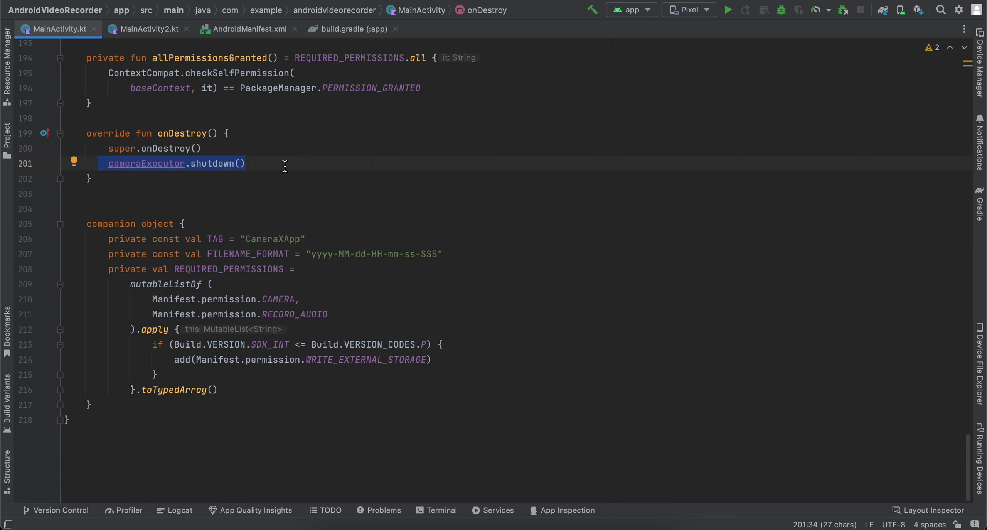
scroll(181, 223, "up", 2)
scroll(181, 223, "up", 10)
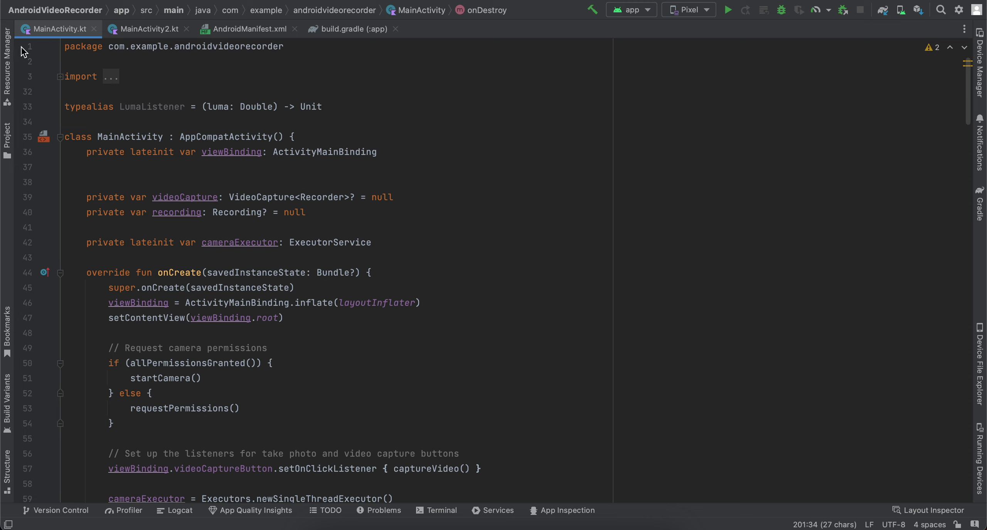
- Open res/layout/activity_main.xml from the project tree and highlight the PreviewView element
left_click(8, 146)
double_click(114, 224)
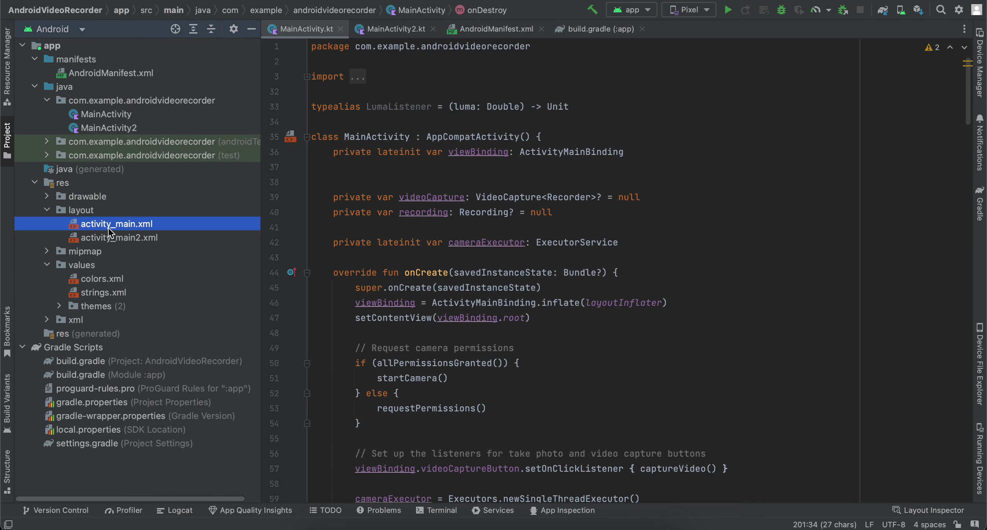
scroll(480, 259, "down", 4)
scroll(470, 193, "up", 2)
double_click(466, 126)
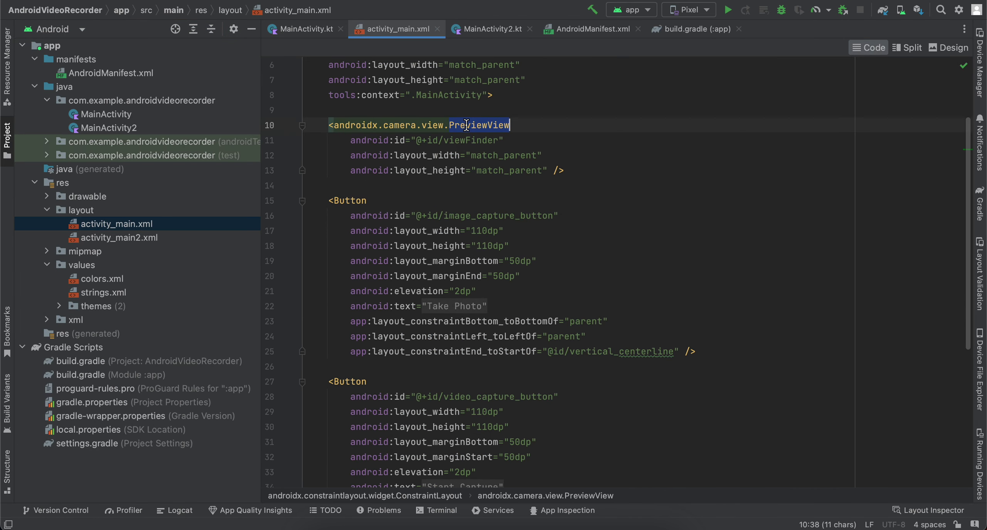
scroll(466, 127, "down", 2)
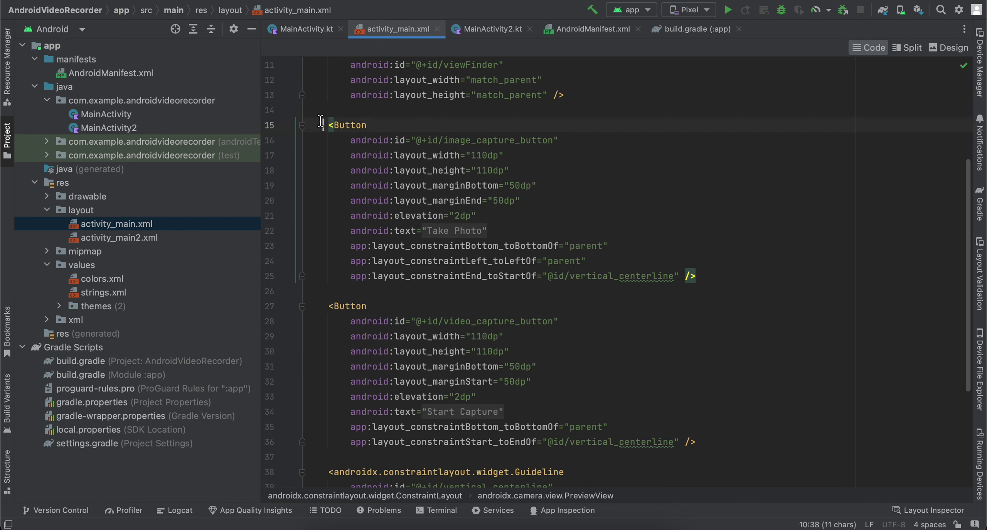
- Review the Take Photo and Start Capture button definitions, then return to MainActivity.kt
left_click_drag(324, 125, 711, 274)
scroll(711, 274, "down", 5)
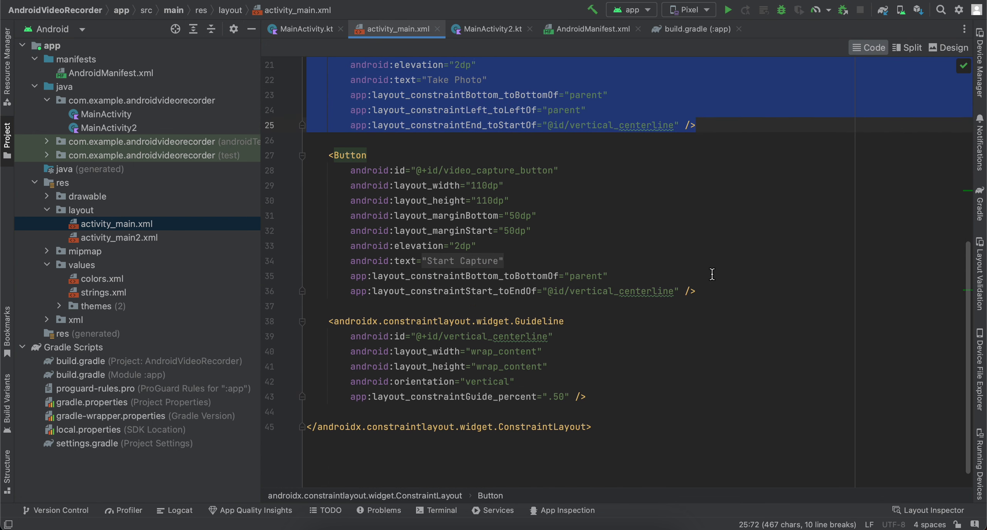
scroll(616, 216, "down", 1)
left_click_drag(312, 136, 656, 276)
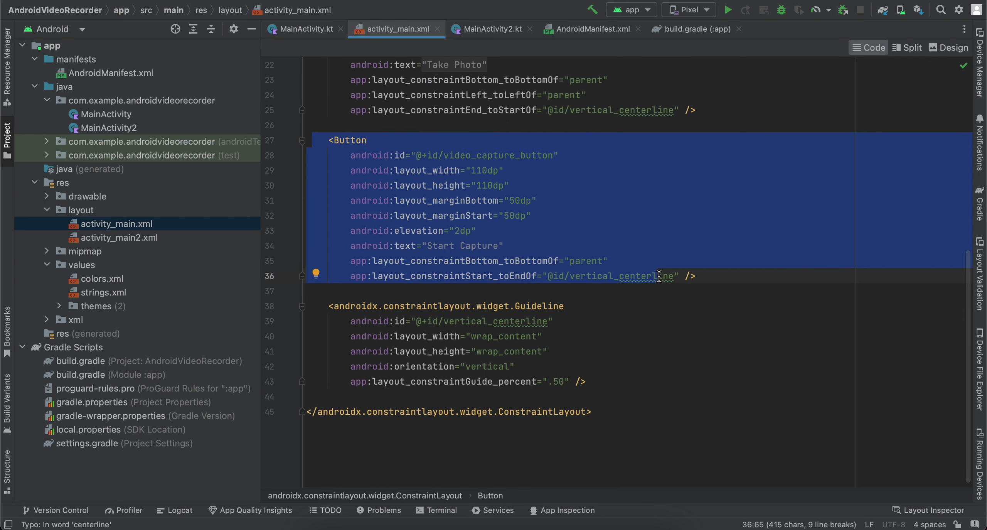
left_click(667, 305)
left_click(298, 30)
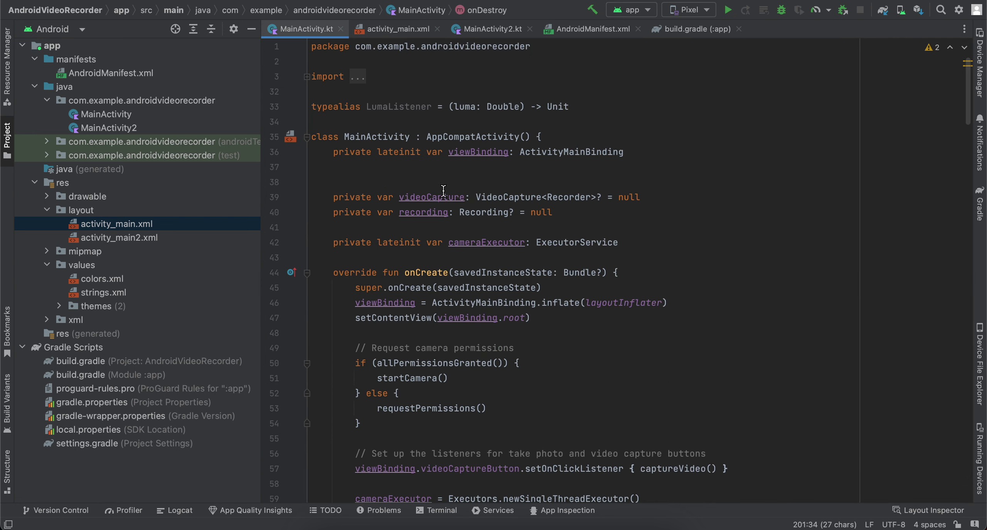
scroll(483, 241, "down", 3)
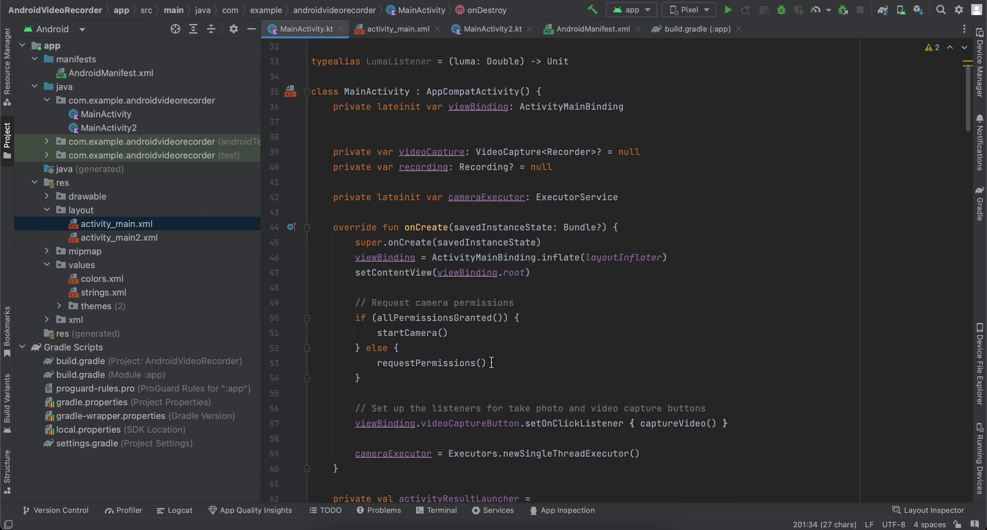
- From MainActivity2.kt, highlight the PlayerView in activity_main2.xml, then return to MainActivity2.kt
left_click(487, 28)
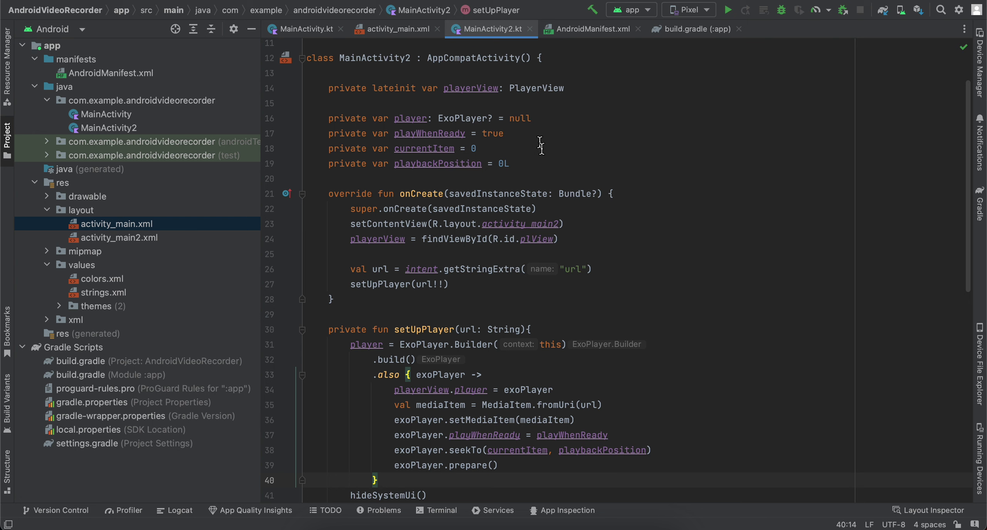
left_click(523, 224, "super")
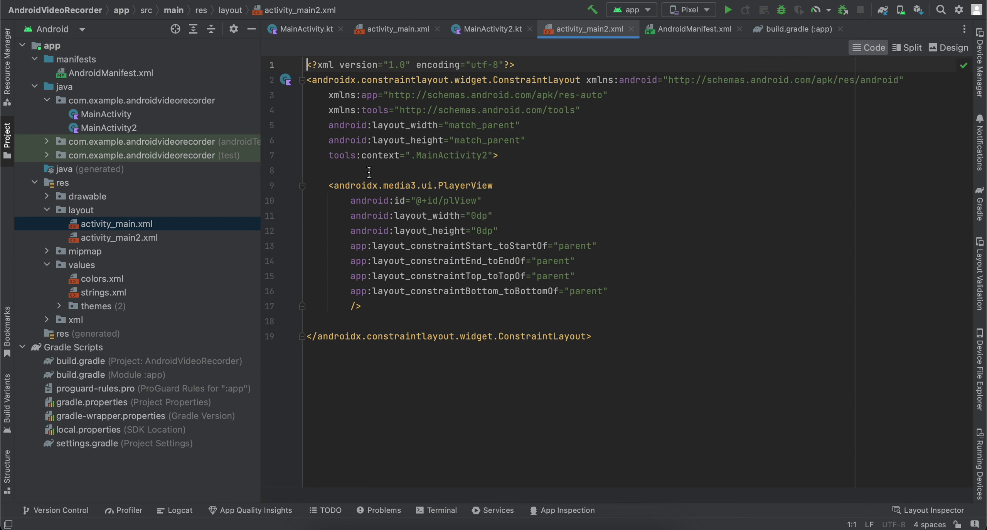
double_click(454, 186)
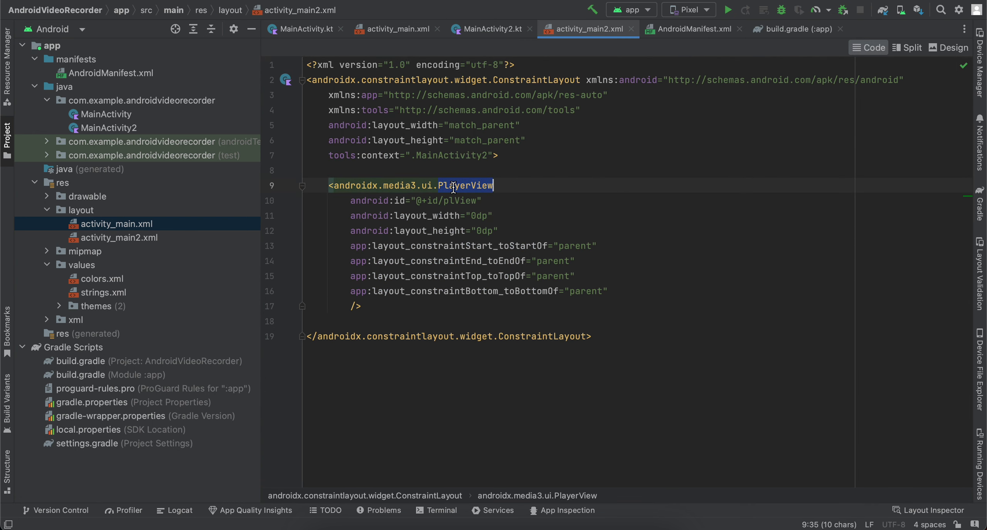
left_click(489, 28)
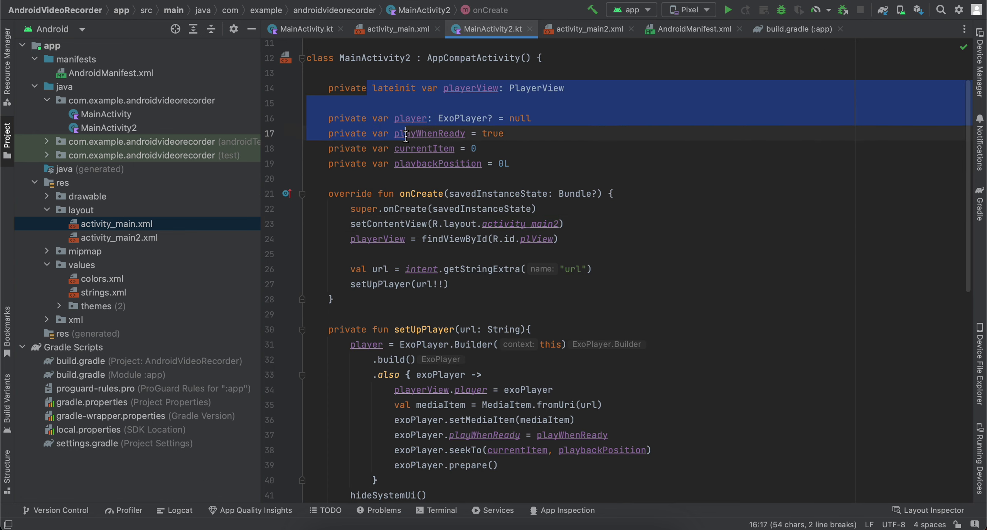
left_click_drag(367, 91, 416, 163)
scroll(414, 168, "down", 1)
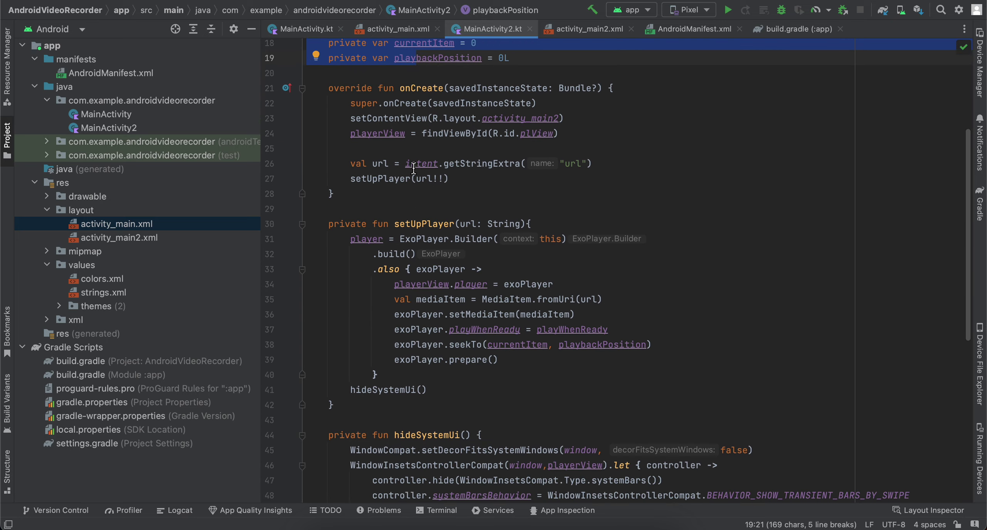
scroll(414, 167, "down", 5)
left_click_drag(331, 173, 454, 306)
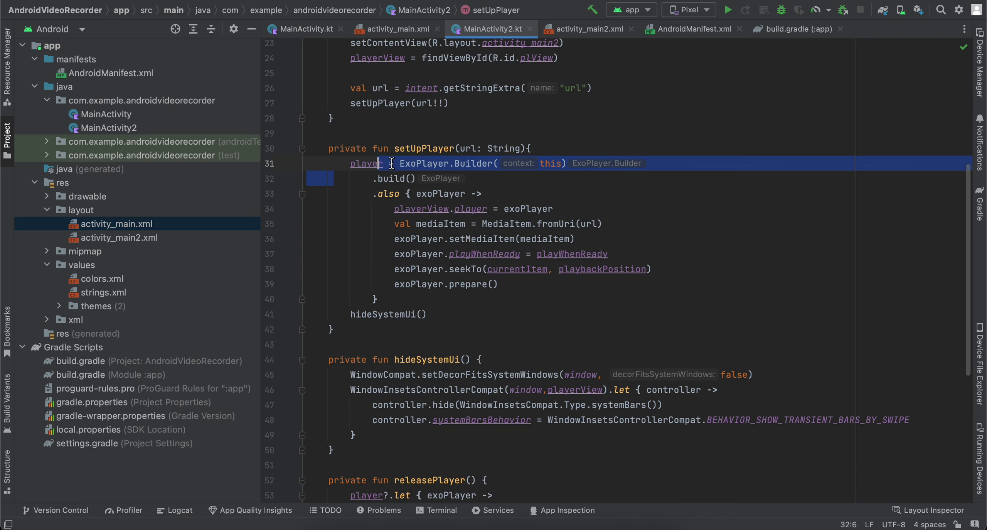
scroll(454, 306, "down", 5)
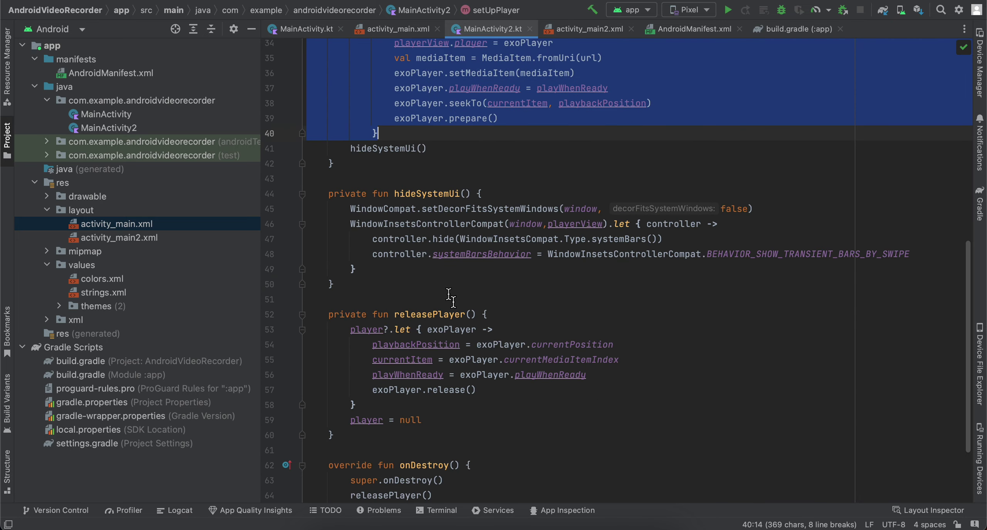
left_click_drag(371, 192, 336, 281)
scroll(410, 288, "down", 3)
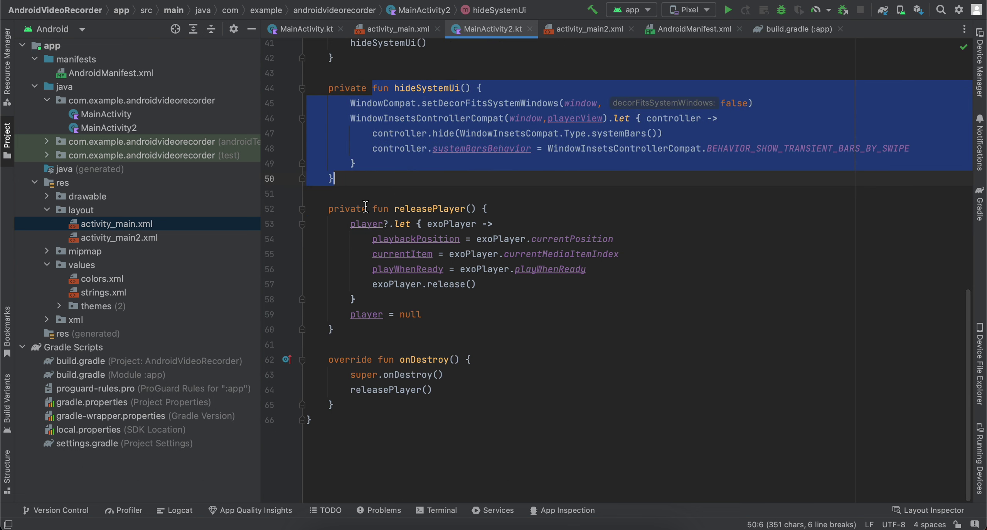
left_click_drag(369, 208, 382, 339)
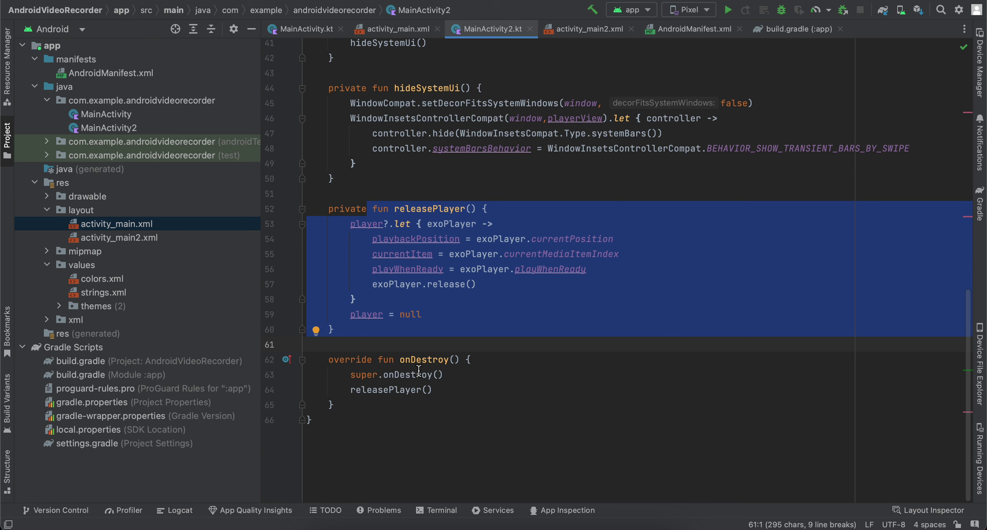
double_click(407, 359)
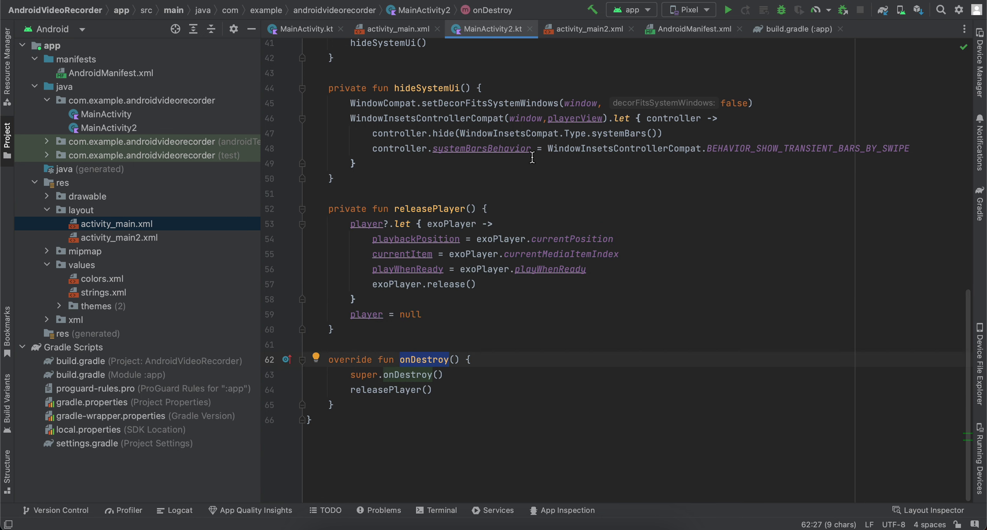